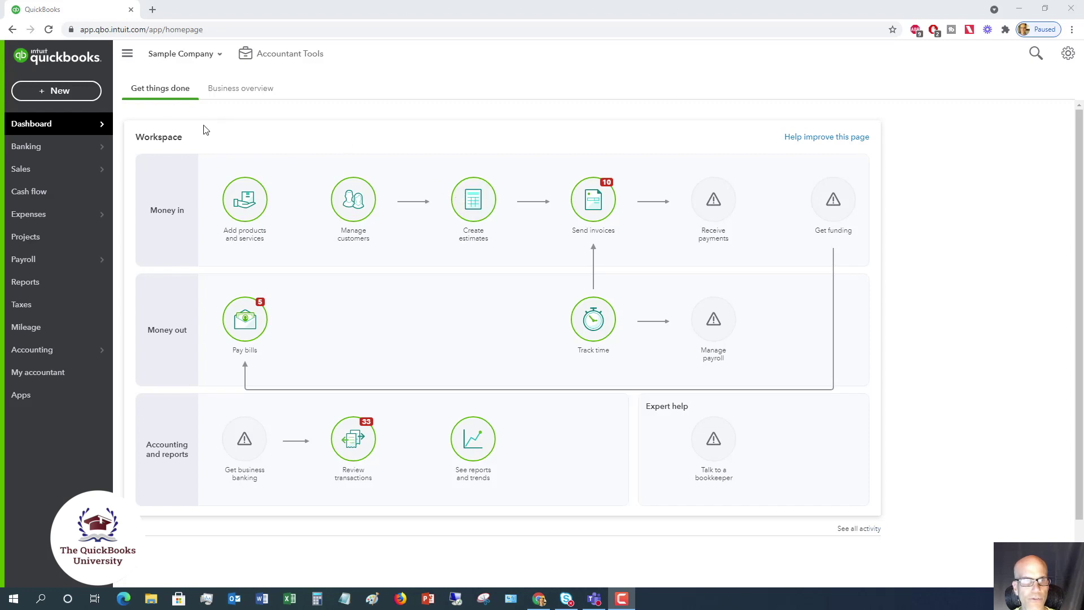
# Bring up the Banking flyout menu from the dashboard's left sidebar.
pyautogui.moveTo(62, 148)
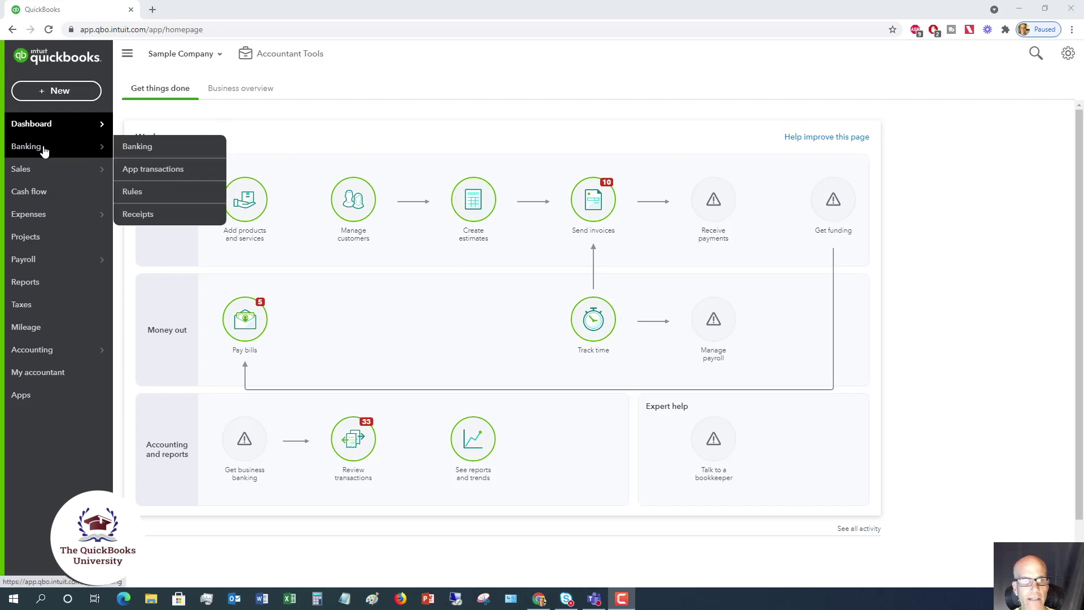
# Go to the Banking page listing 25 Checking transactions and check the Link account options.
pyautogui.click(144, 148)
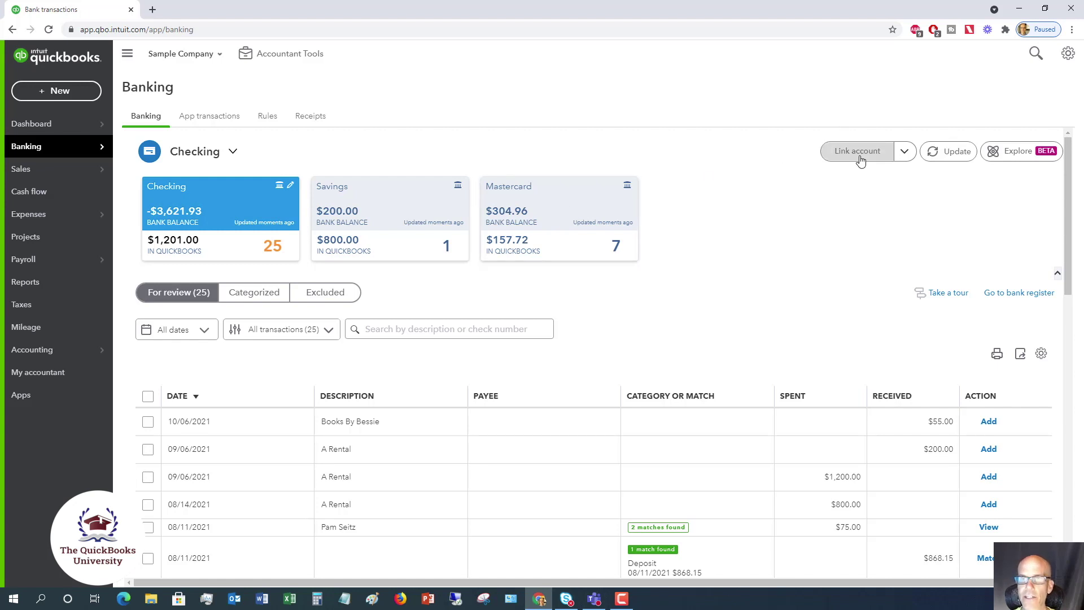
pyautogui.click(904, 152)
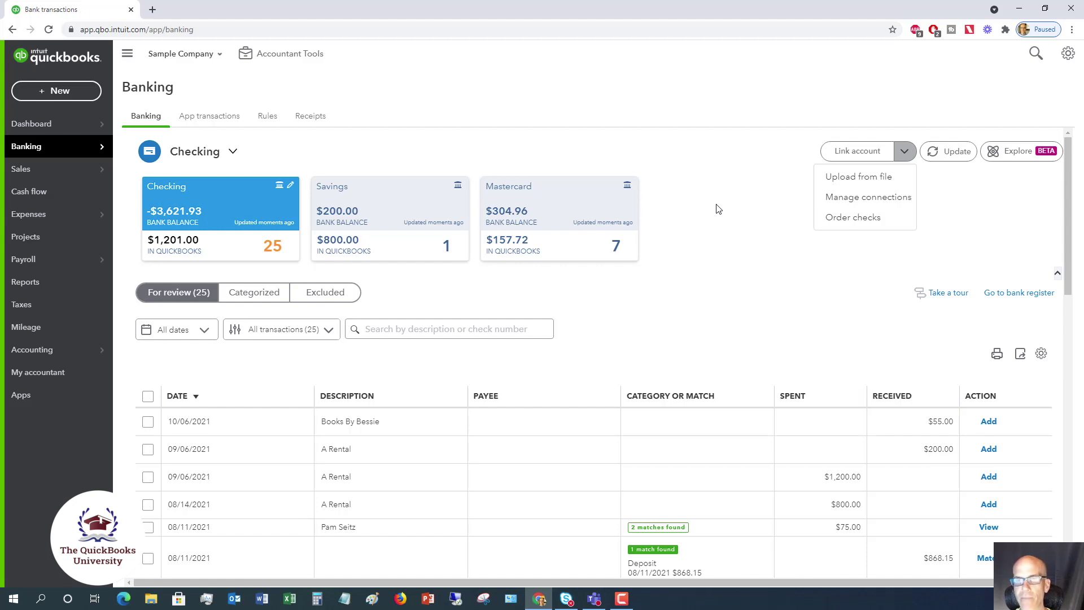
pyautogui.click(717, 210)
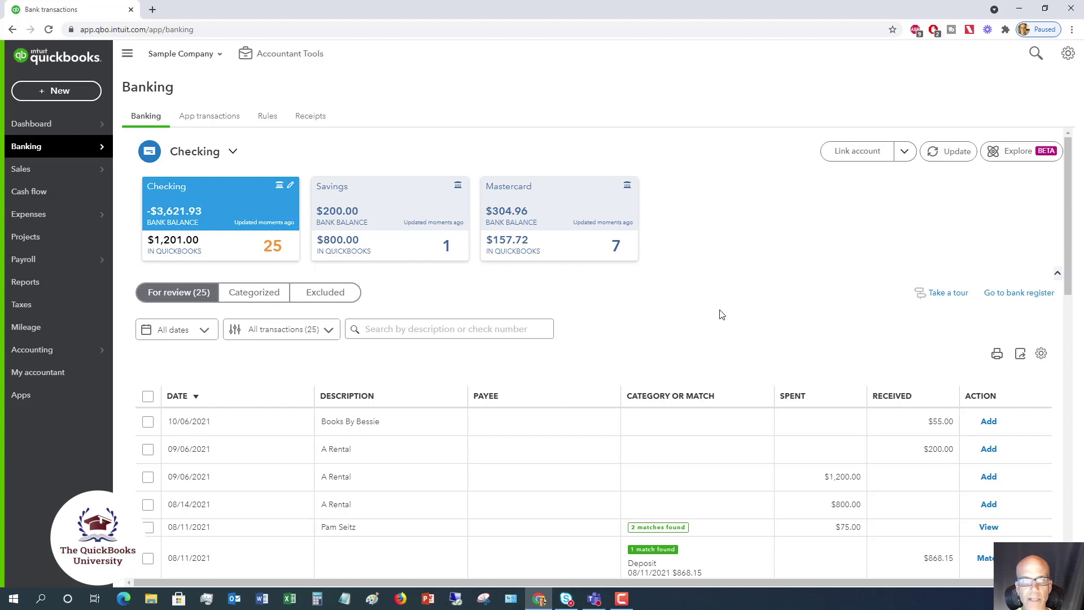
pyautogui.click(395, 203)
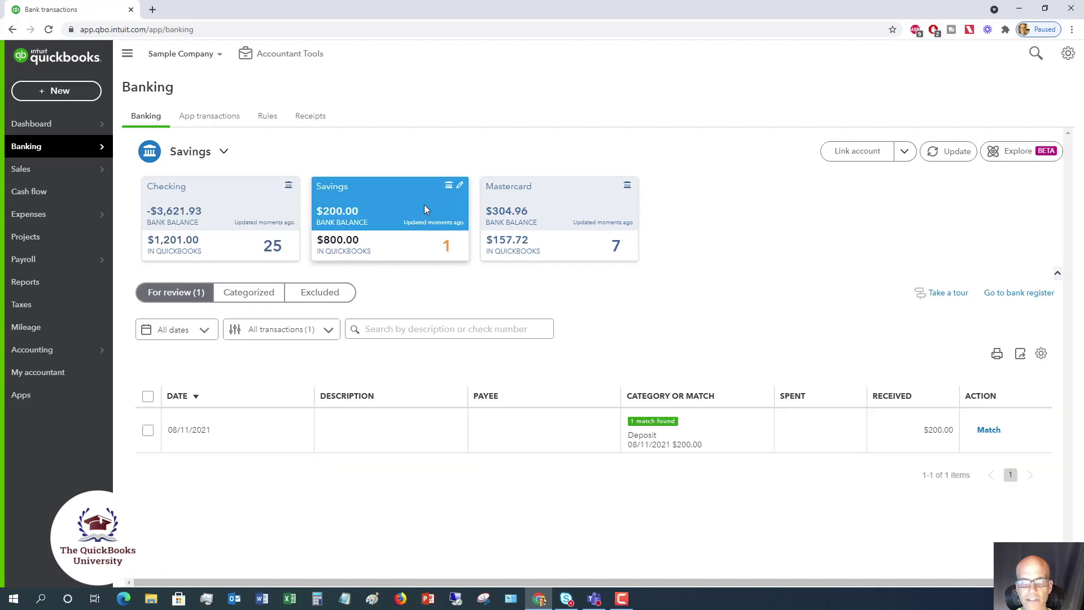
pyautogui.click(537, 209)
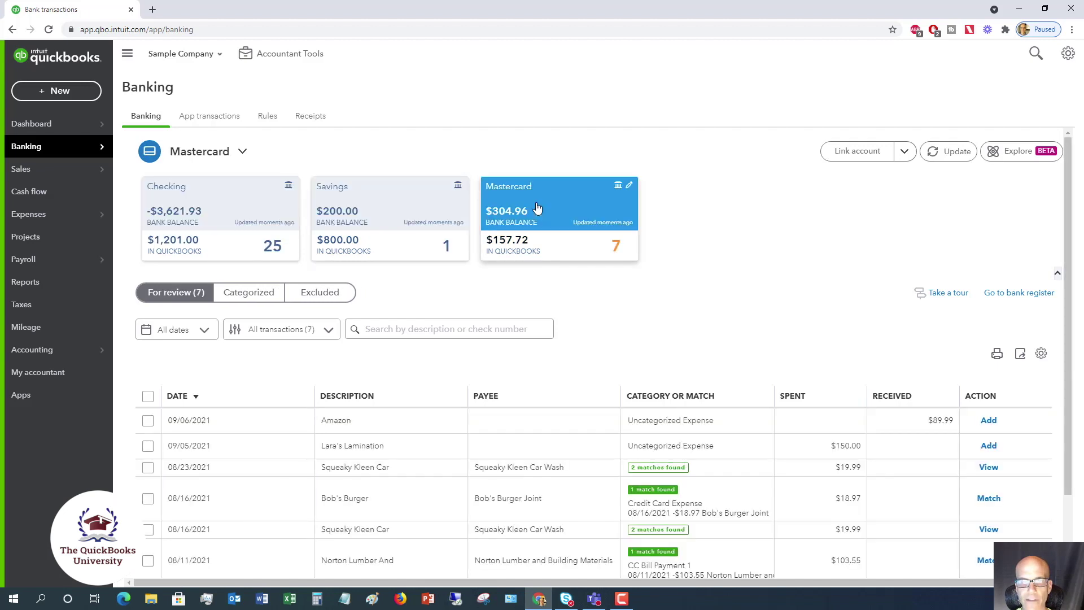
pyautogui.scroll(-2, 672, 458)
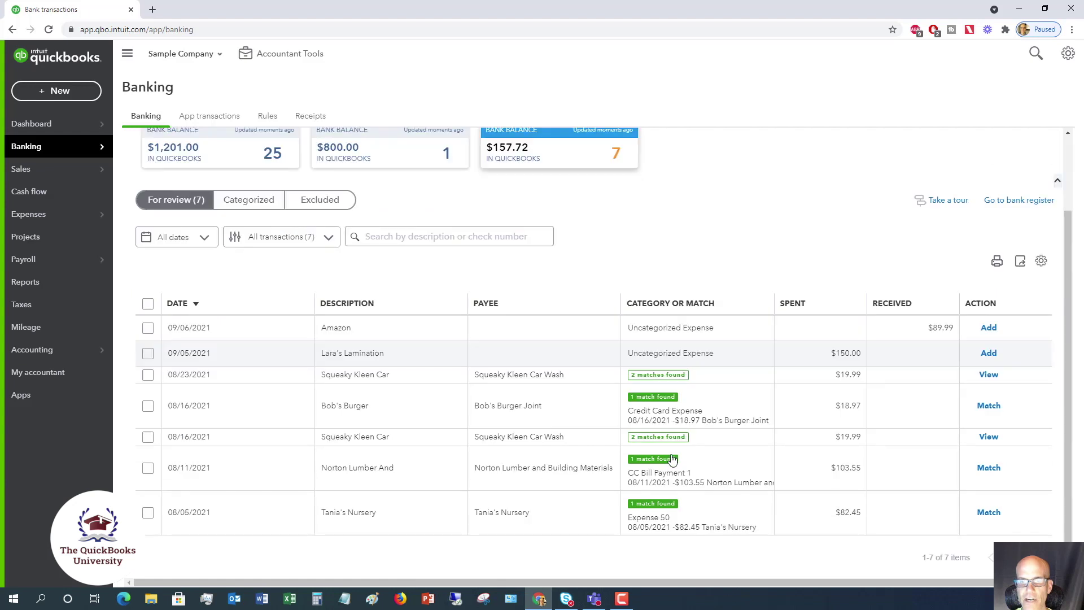
pyautogui.scroll(2, 672, 459)
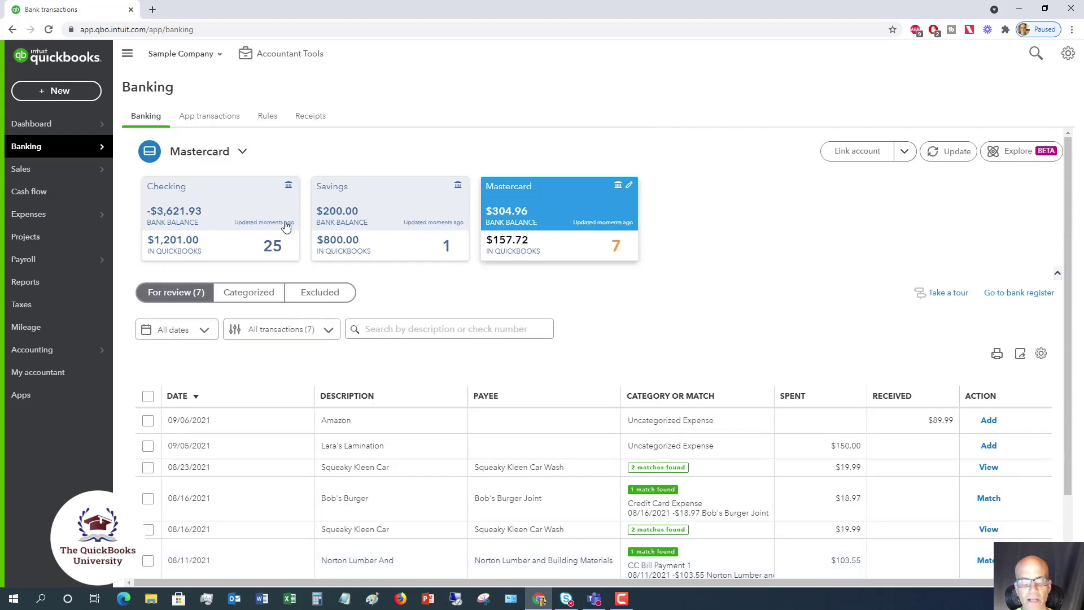
pyautogui.click(220, 225)
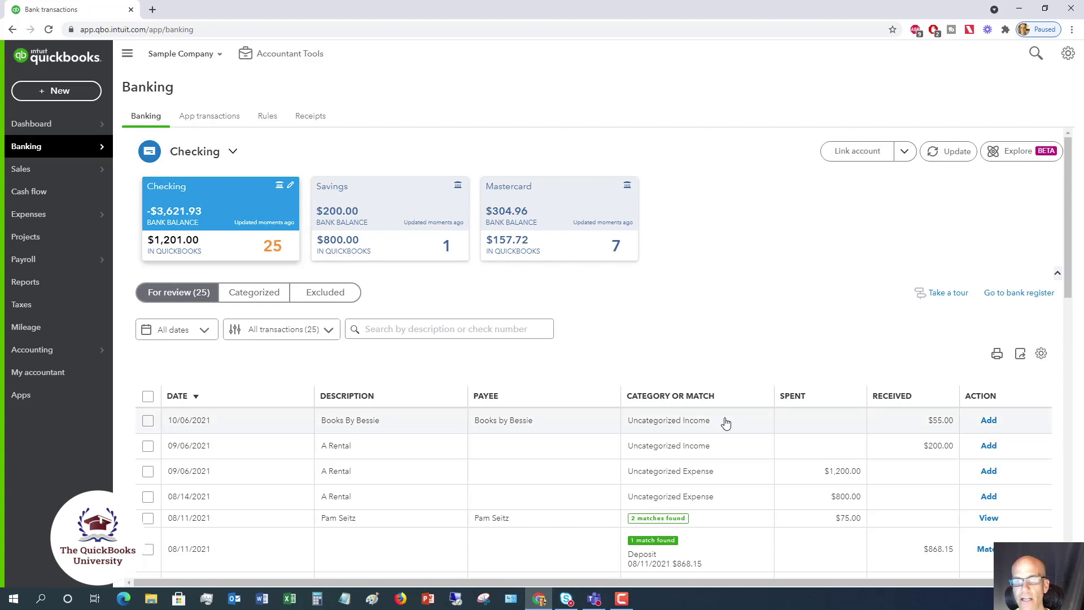
pyautogui.scroll(-4, 721, 418)
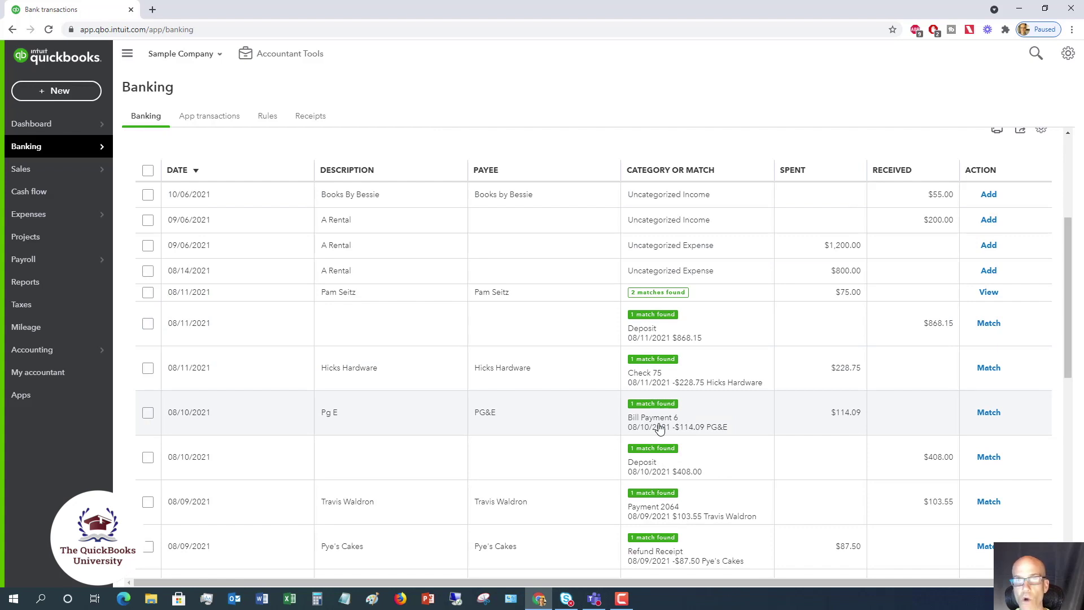
pyautogui.scroll(4, 659, 427)
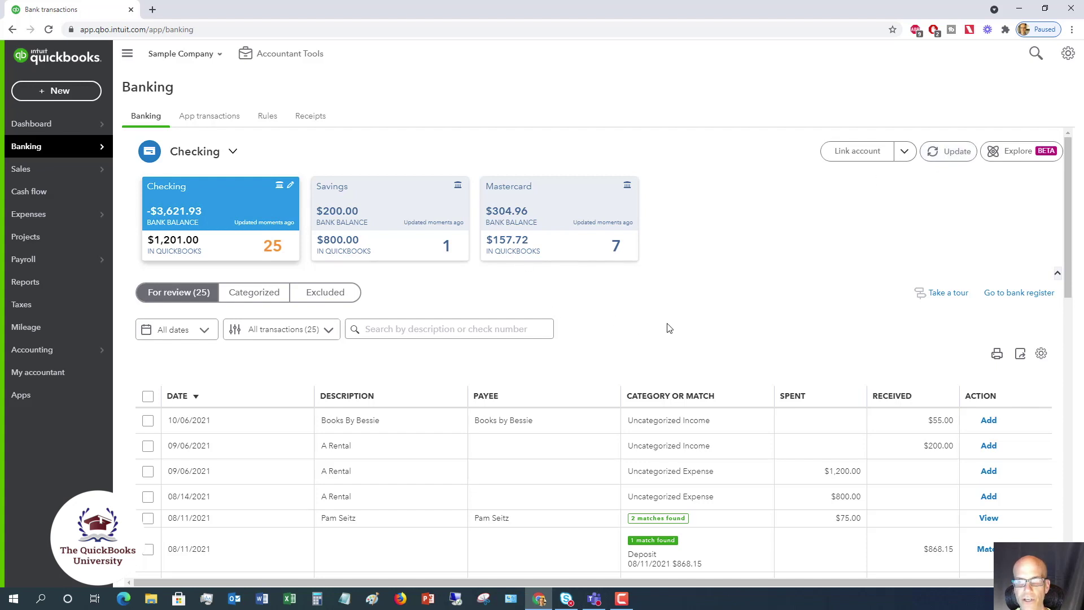
pyautogui.scroll(-15, 669, 328)
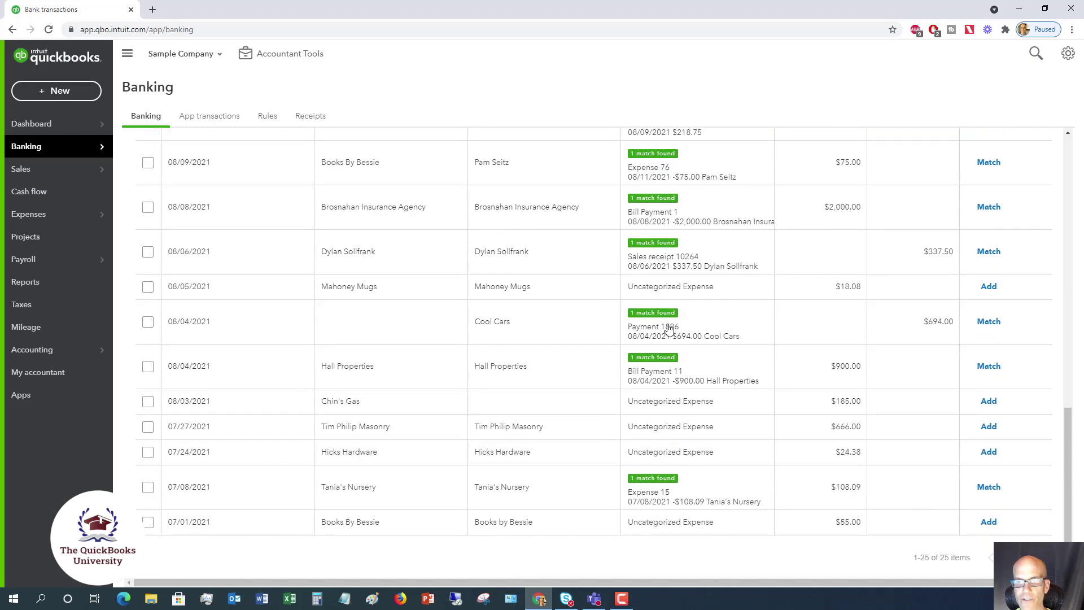
pyautogui.scroll(15, 669, 329)
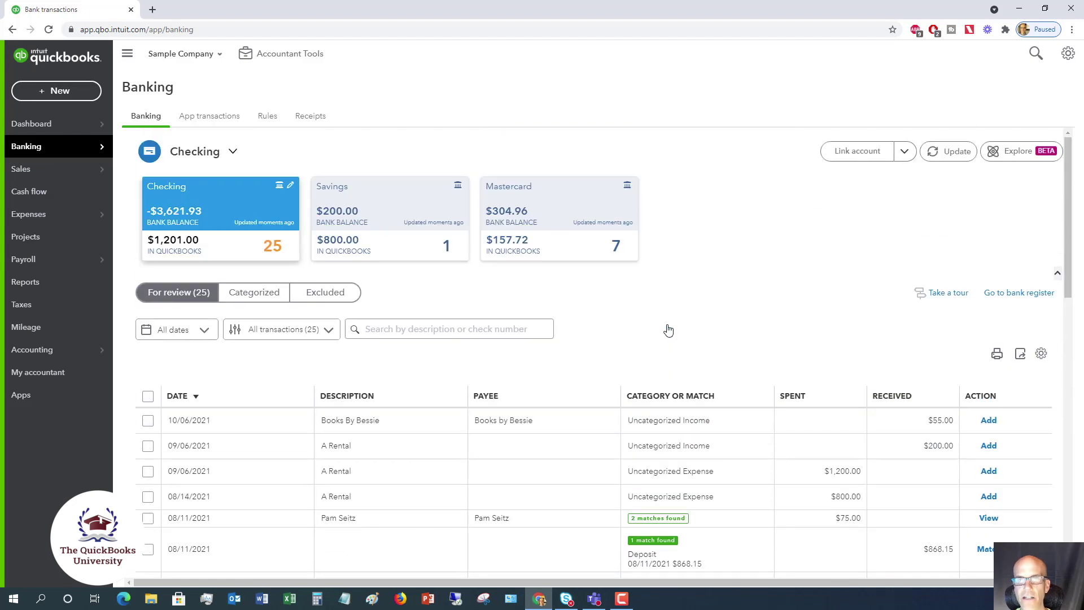
pyautogui.scroll(-1, 669, 330)
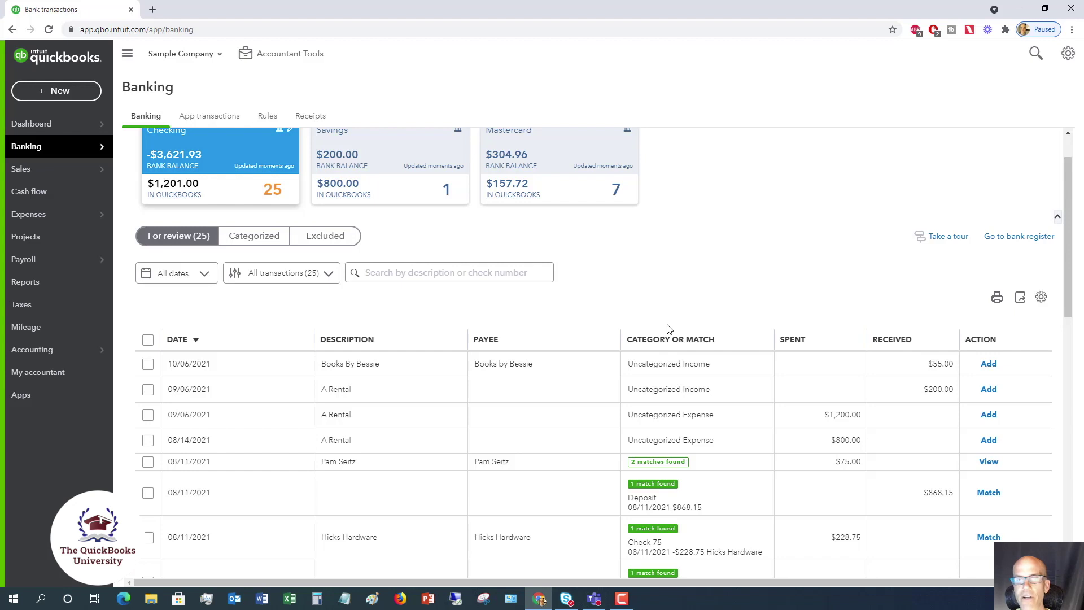
pyautogui.scroll(-5, 668, 329)
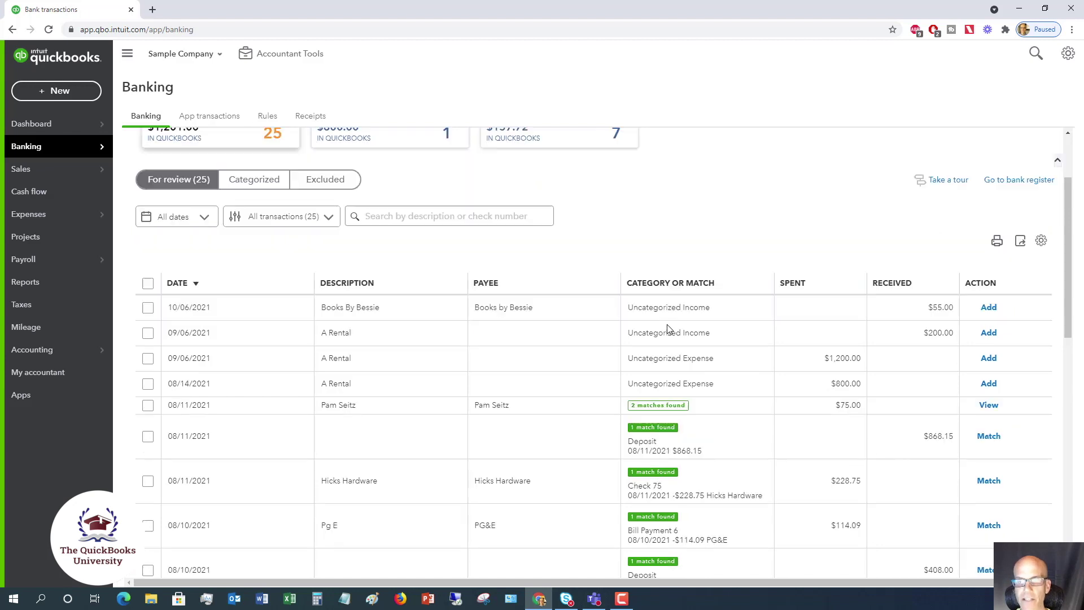
pyautogui.scroll(2, 676, 196)
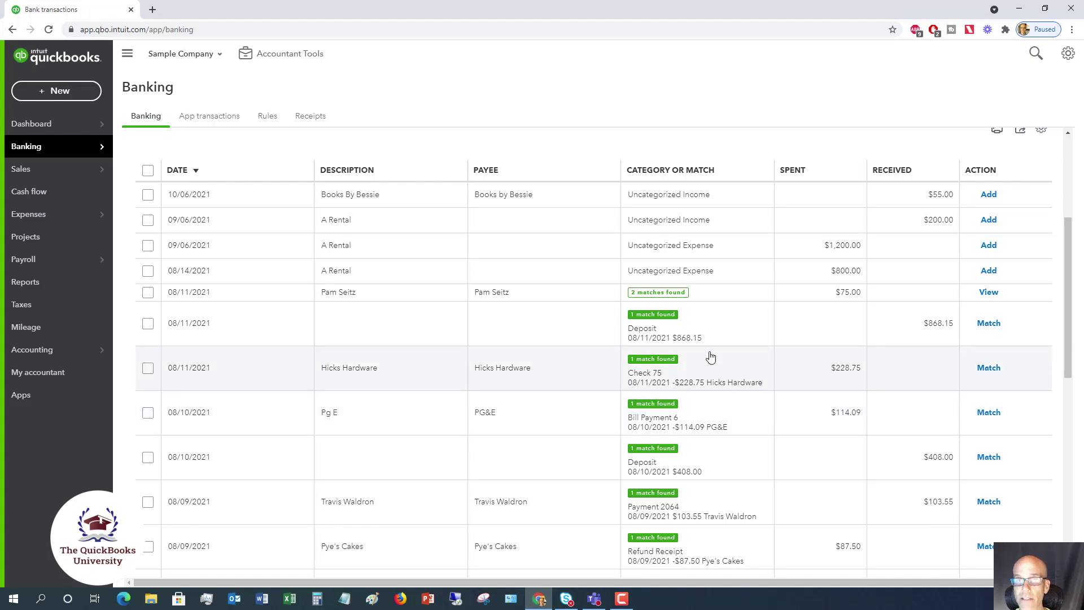
pyautogui.scroll(3, 711, 357)
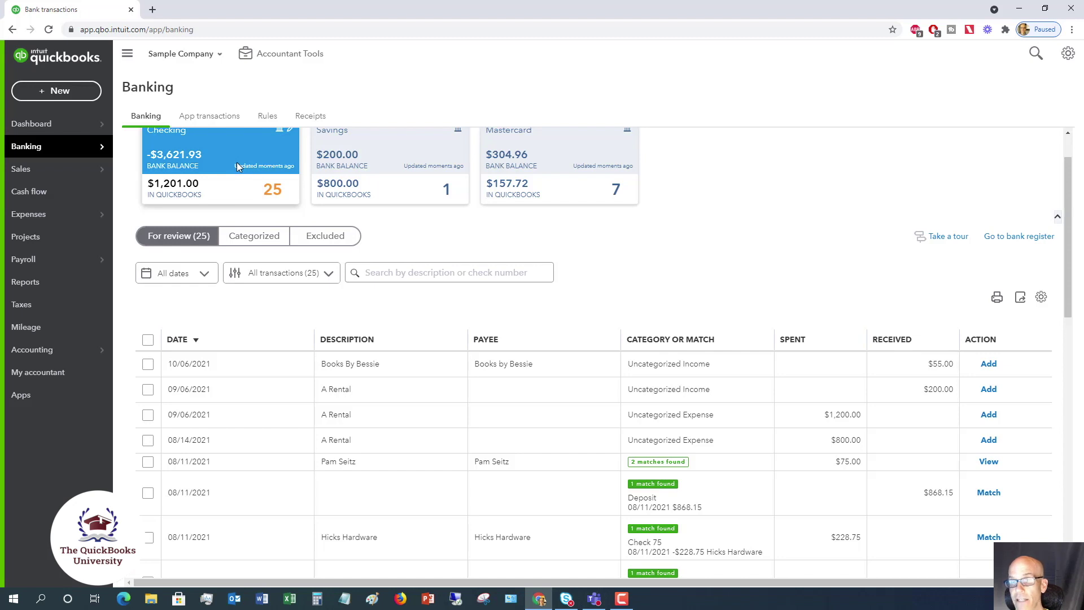
# Categorize the $55.00 Books By Bessie deposit as Sales of Product Income.
pyautogui.click(665, 368)
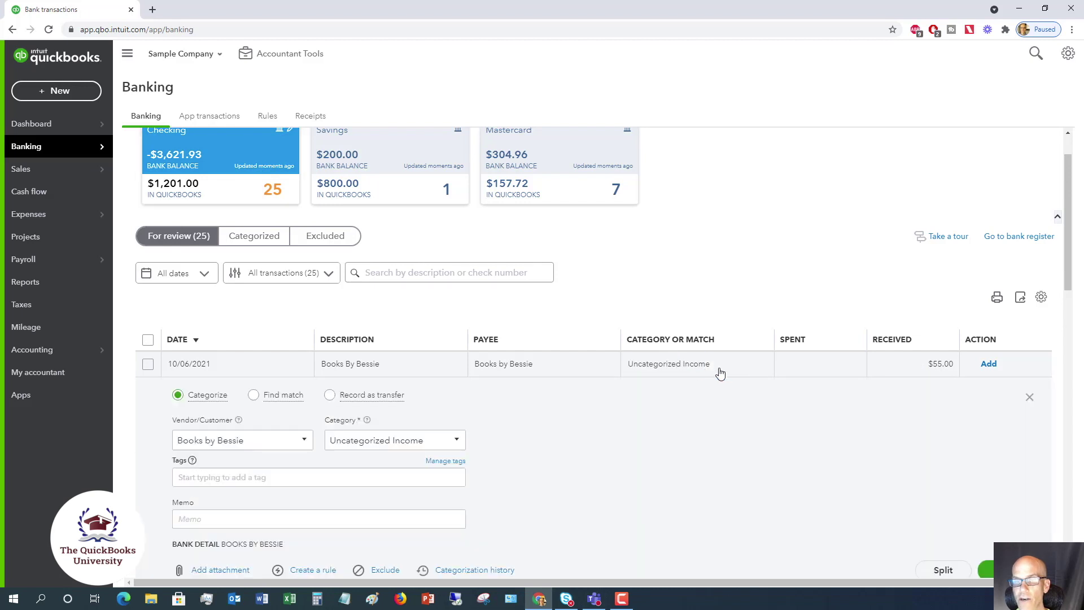
pyautogui.click(457, 442)
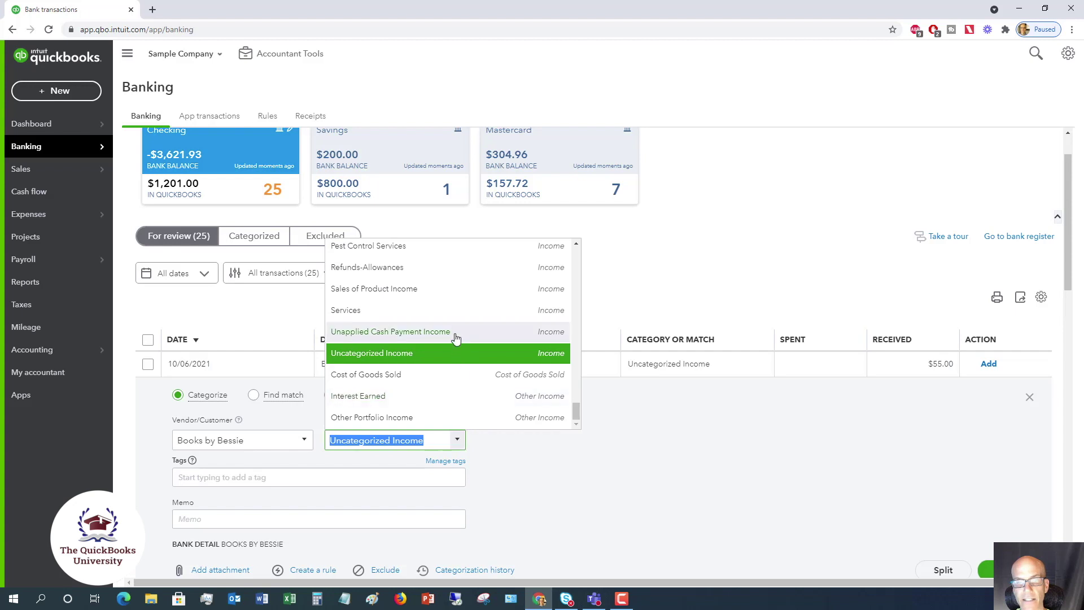
pyautogui.click(429, 289)
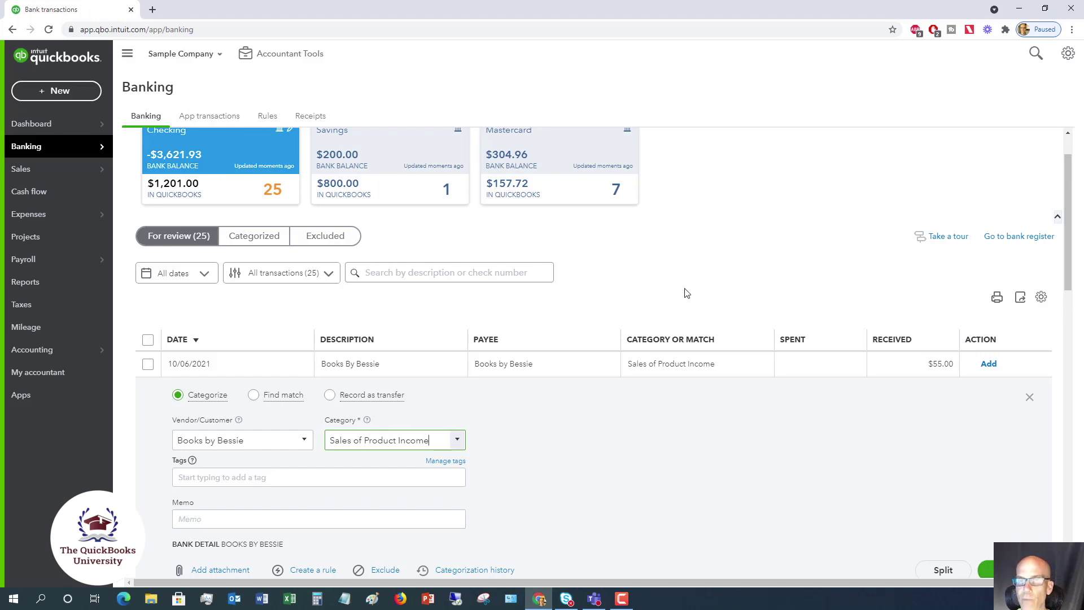
# Match the 08/11/2021 $868.15 bank deposit to its existing $868.15 deposit record.
pyautogui.click(720, 278)
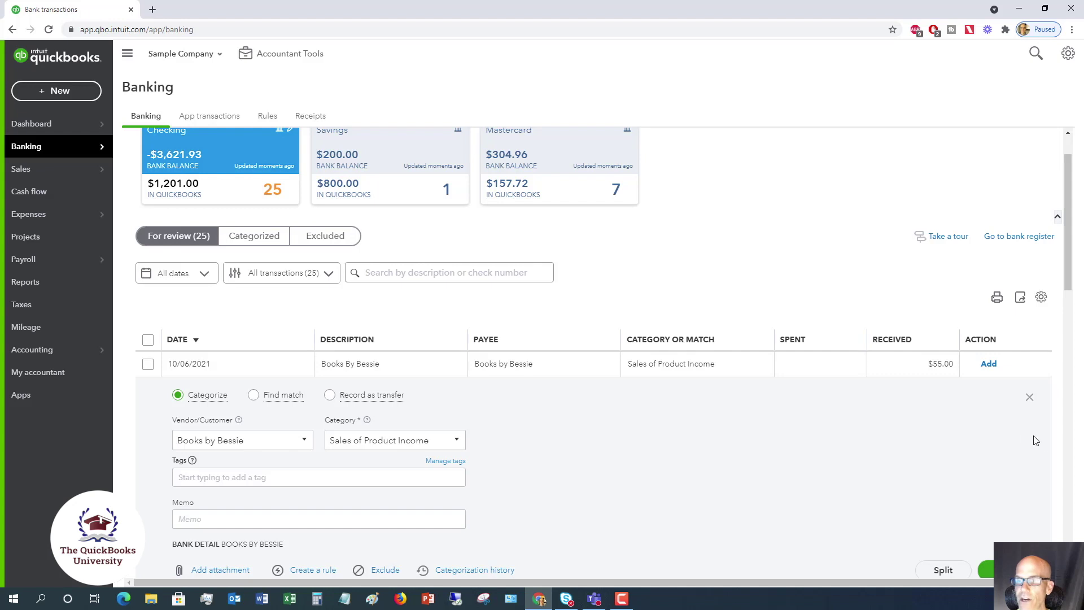
pyautogui.click(1030, 400)
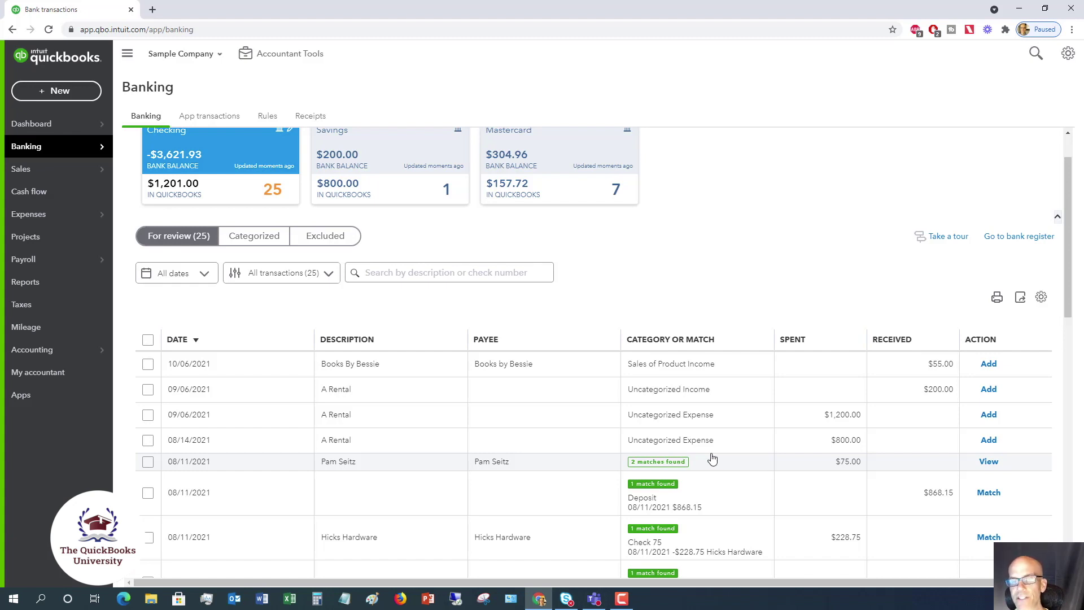
pyautogui.scroll(-1, 710, 461)
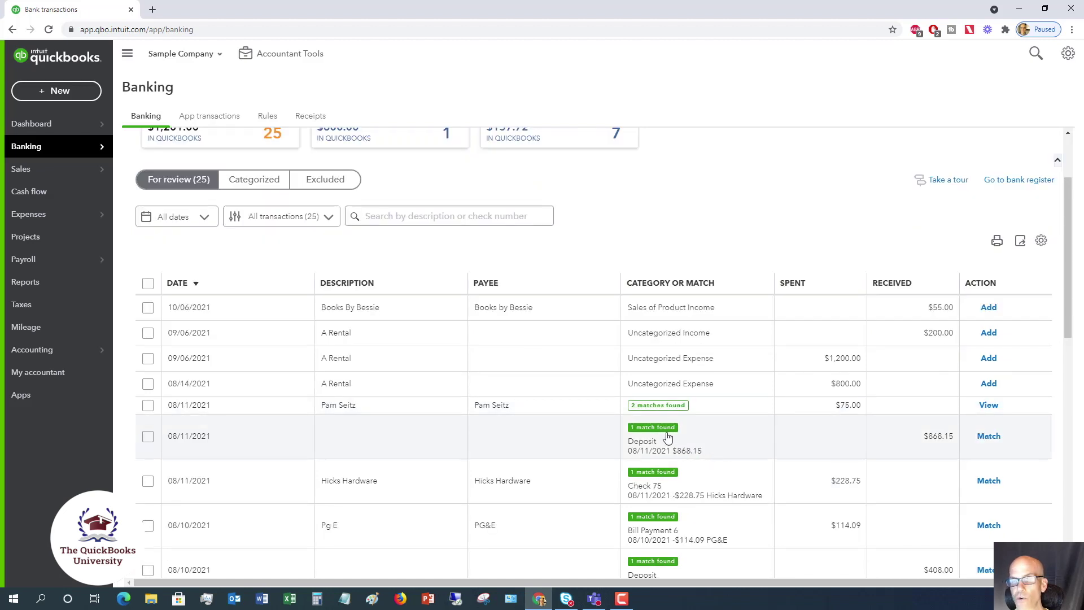
pyautogui.click(698, 441)
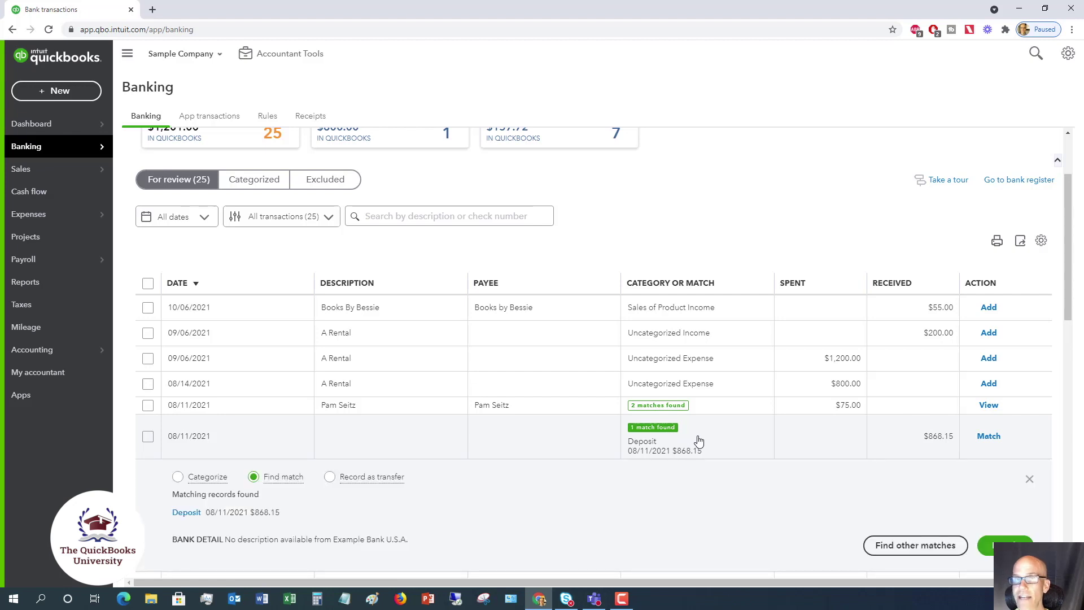
pyautogui.scroll(-2, 698, 441)
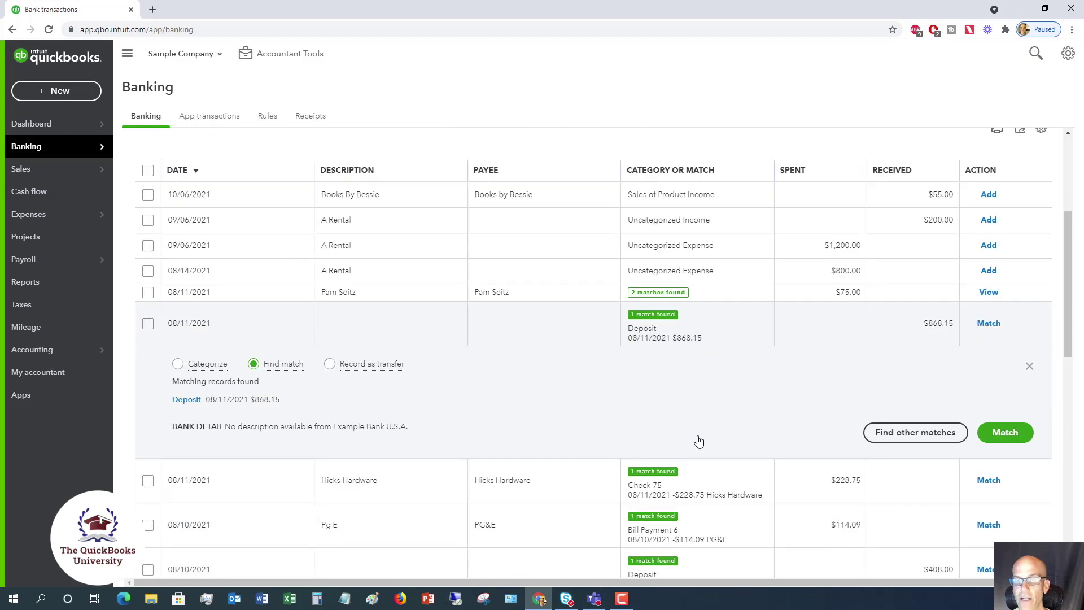
pyautogui.scroll(3, 696, 441)
pyautogui.scroll(-3, 694, 512)
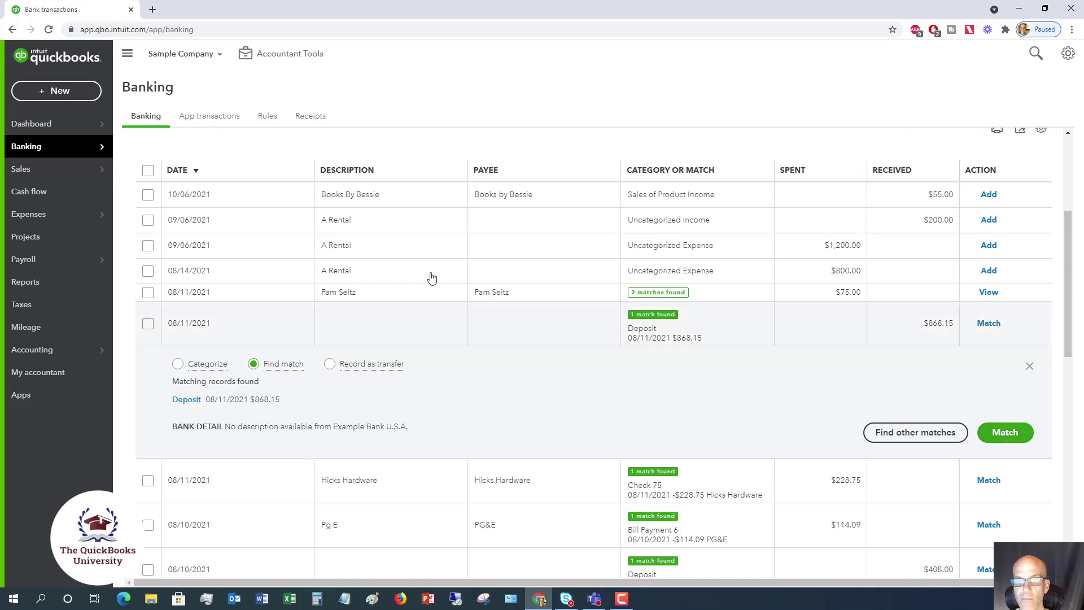
pyautogui.click(178, 366)
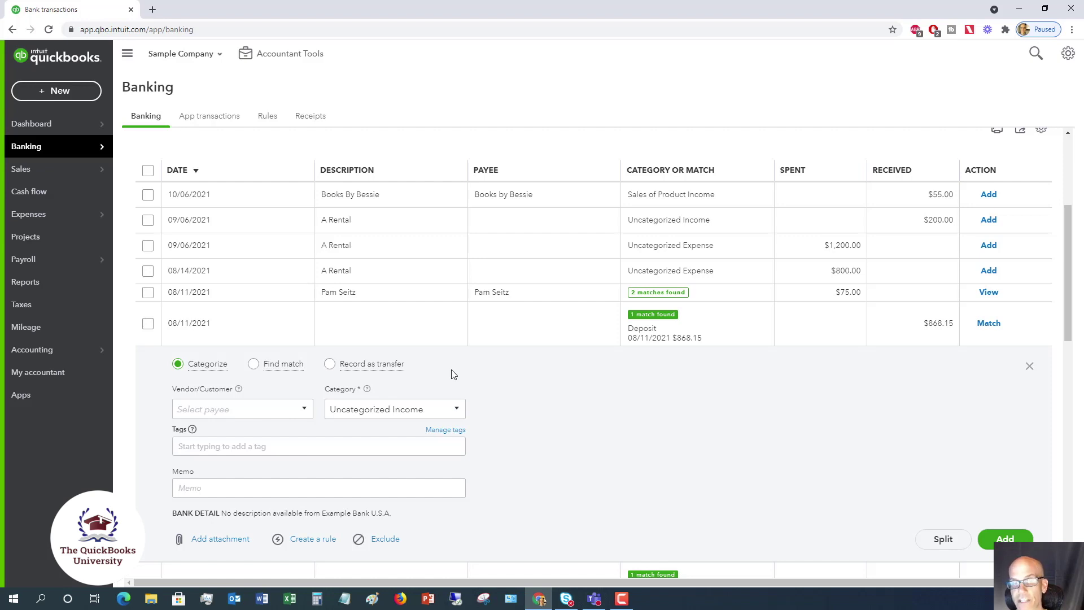
pyautogui.click(254, 364)
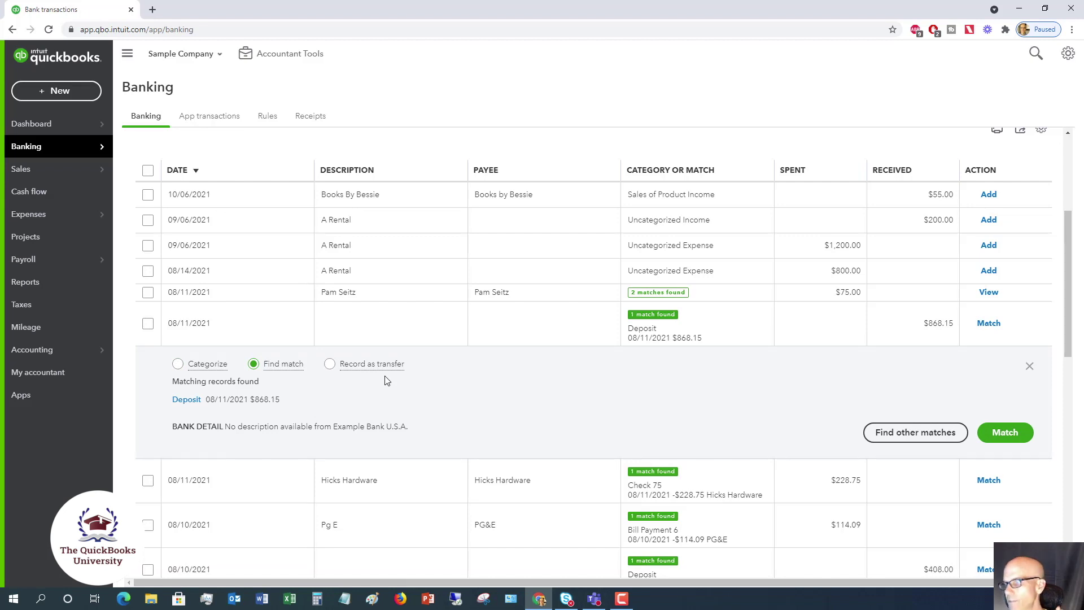
pyautogui.moveTo(279, 371)
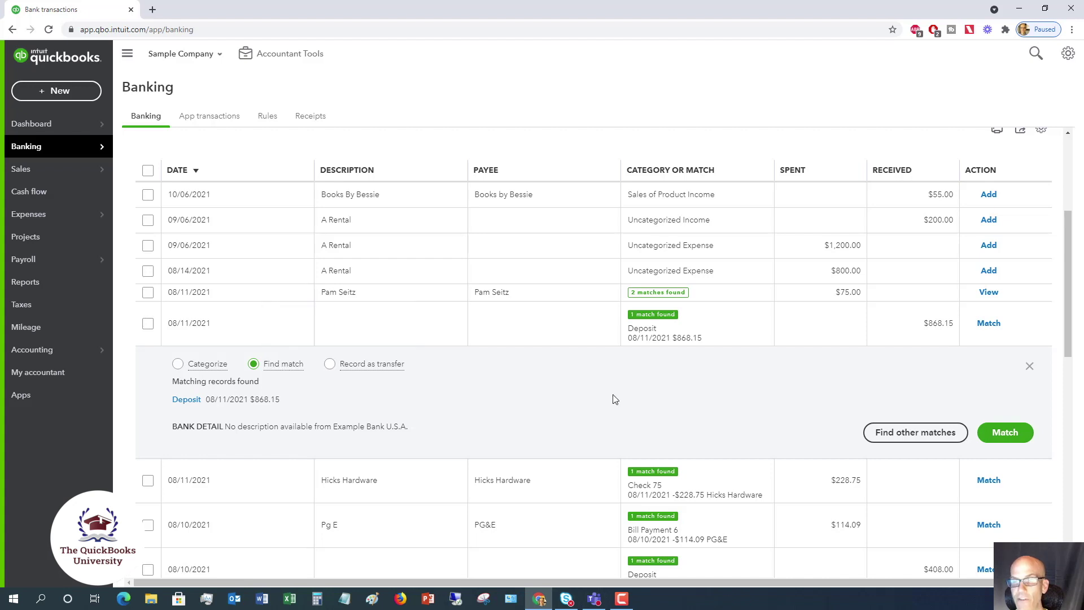
pyautogui.click(1003, 435)
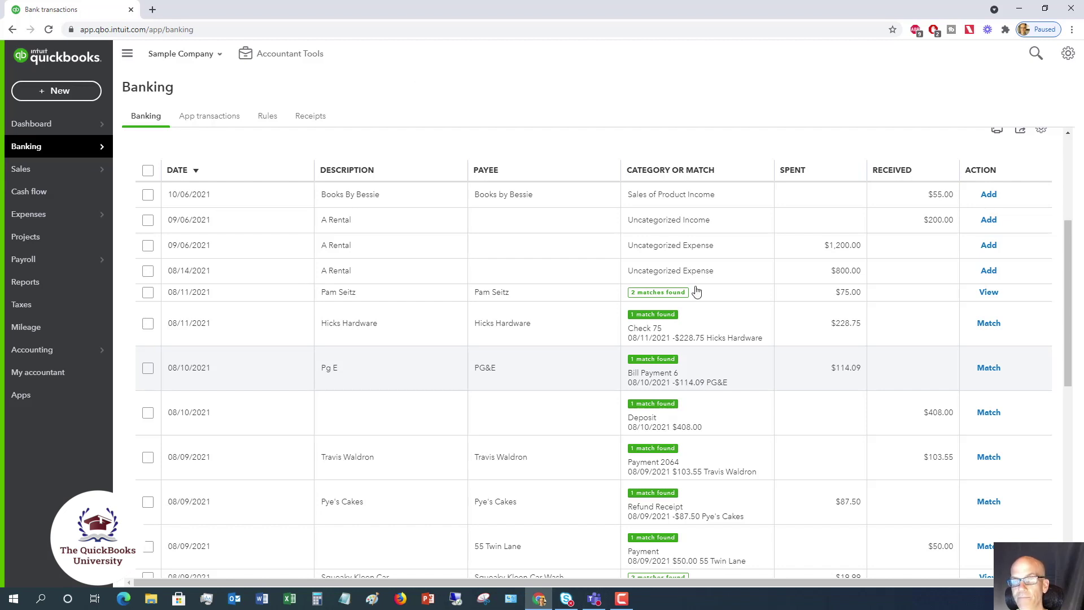
# Add the $55.00 Books By Bessie receipt as Sales of Product Income, then open the $200.00 A Rental deposit.
pyautogui.click(726, 196)
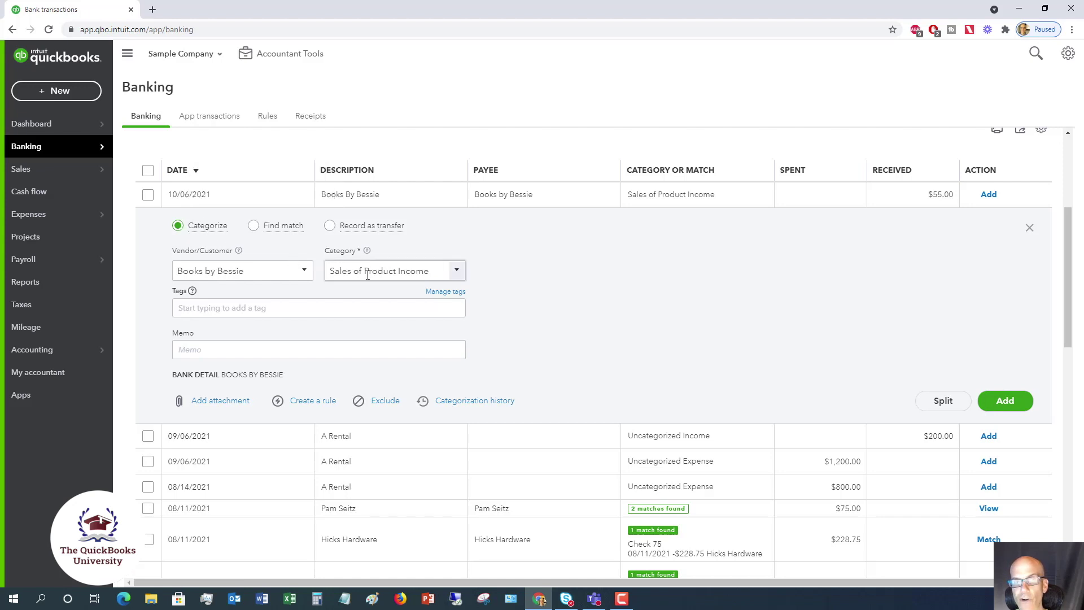
pyautogui.click(1004, 402)
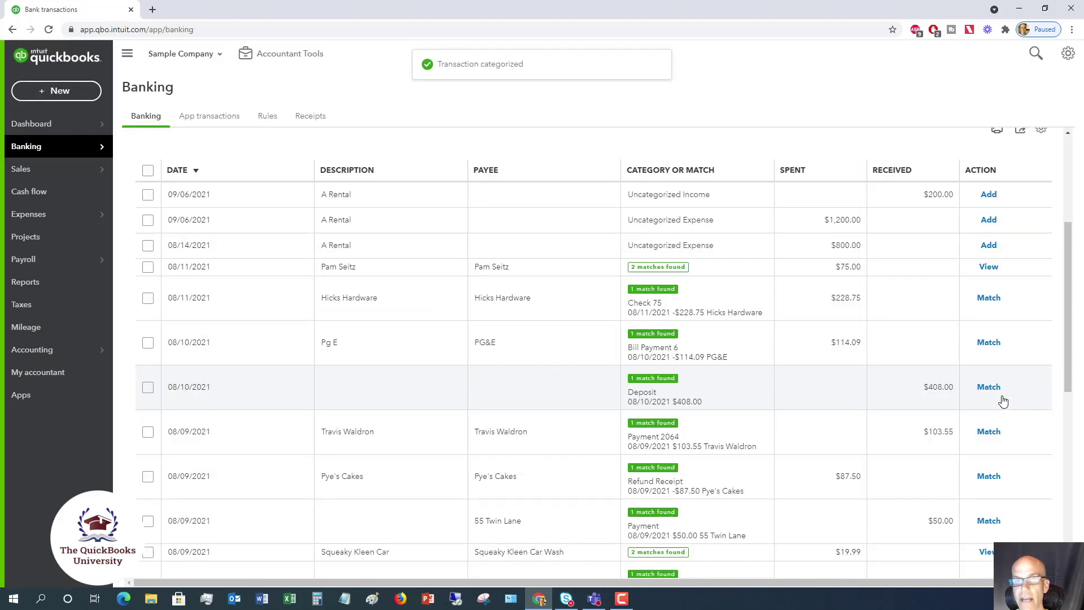
pyautogui.click(712, 196)
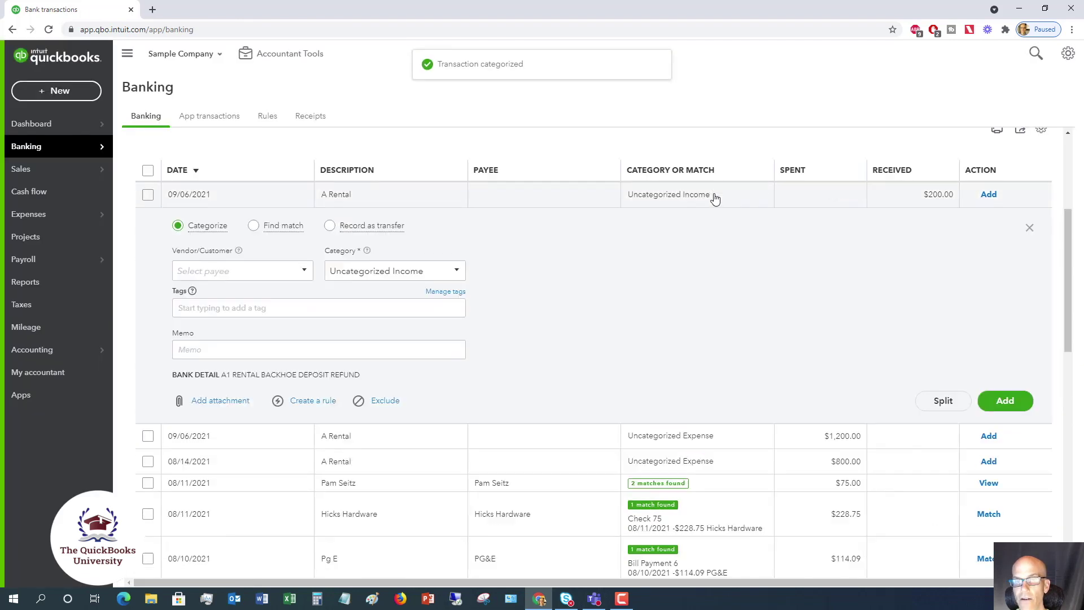
# Browse possible matches for the $200.00 A Rental deposit, then close without matching.
pyautogui.click(255, 231)
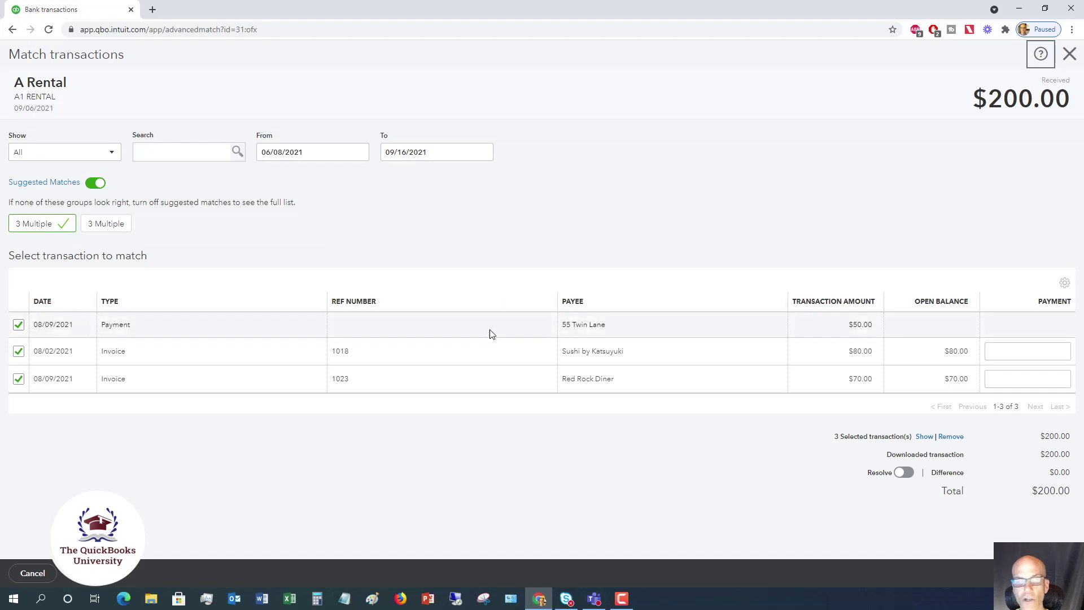
pyautogui.click(19, 325)
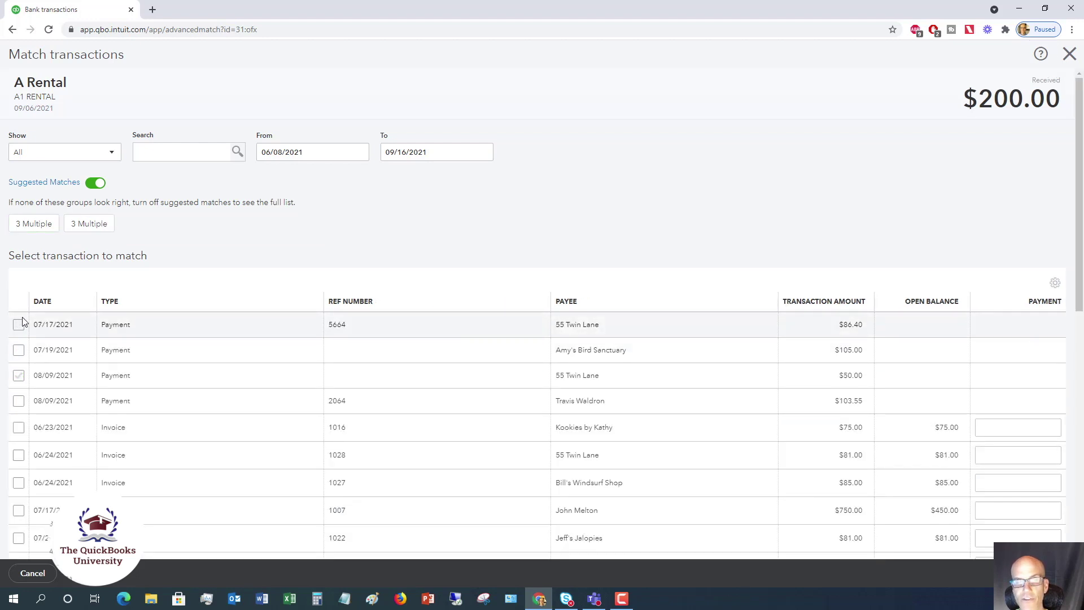
pyautogui.click(19, 325)
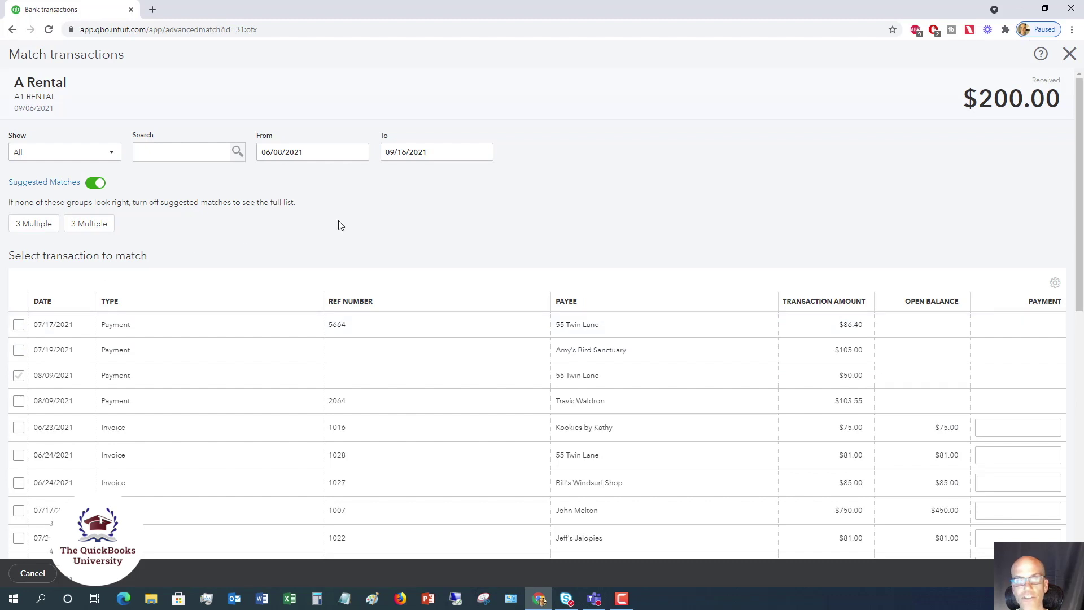
pyautogui.click(1067, 56)
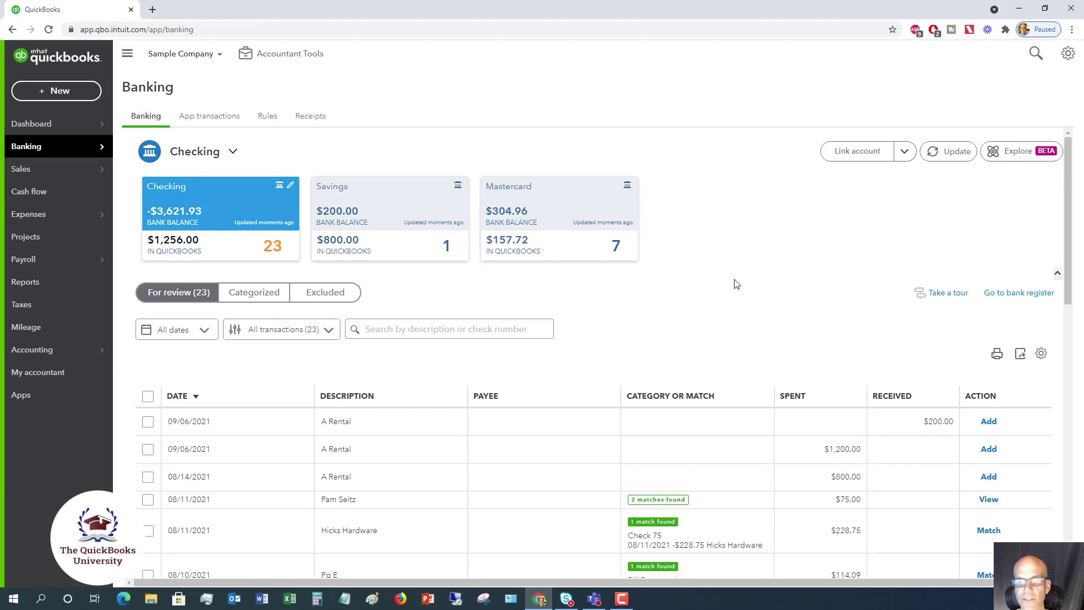
# View the $75.00 Pam Seitz entry's possible matches, Expense 76 and Bill Payment 3.
pyautogui.scroll(-2, 736, 284)
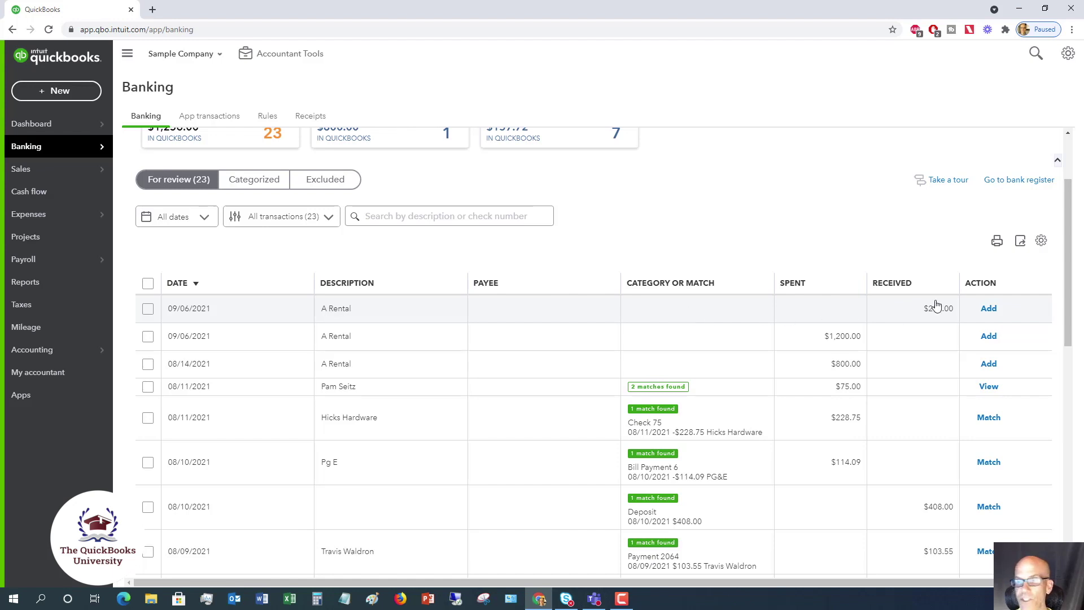
pyautogui.click(989, 387)
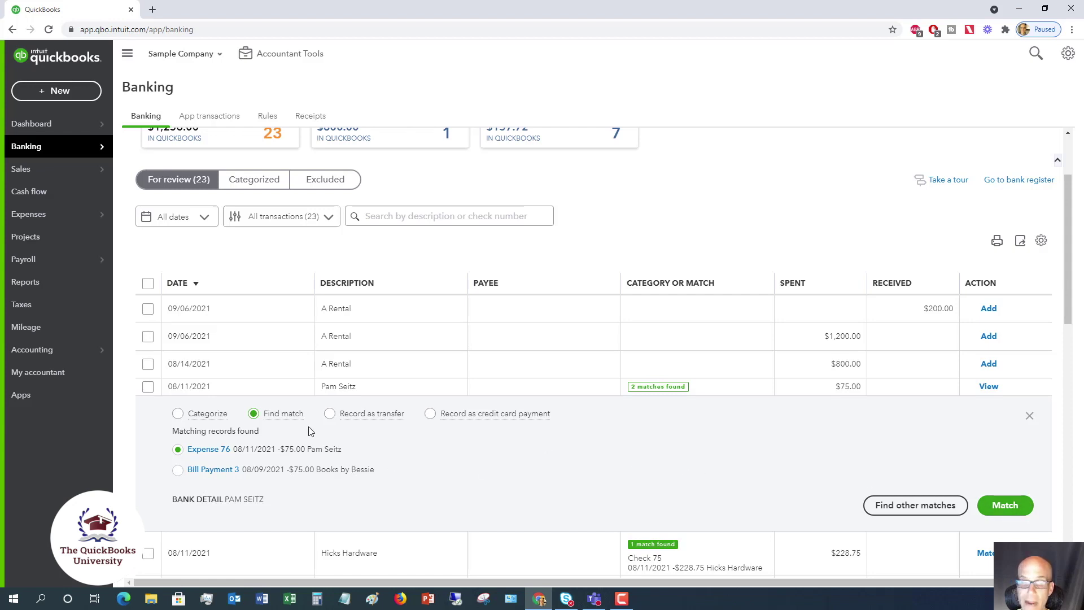
pyautogui.click(178, 415)
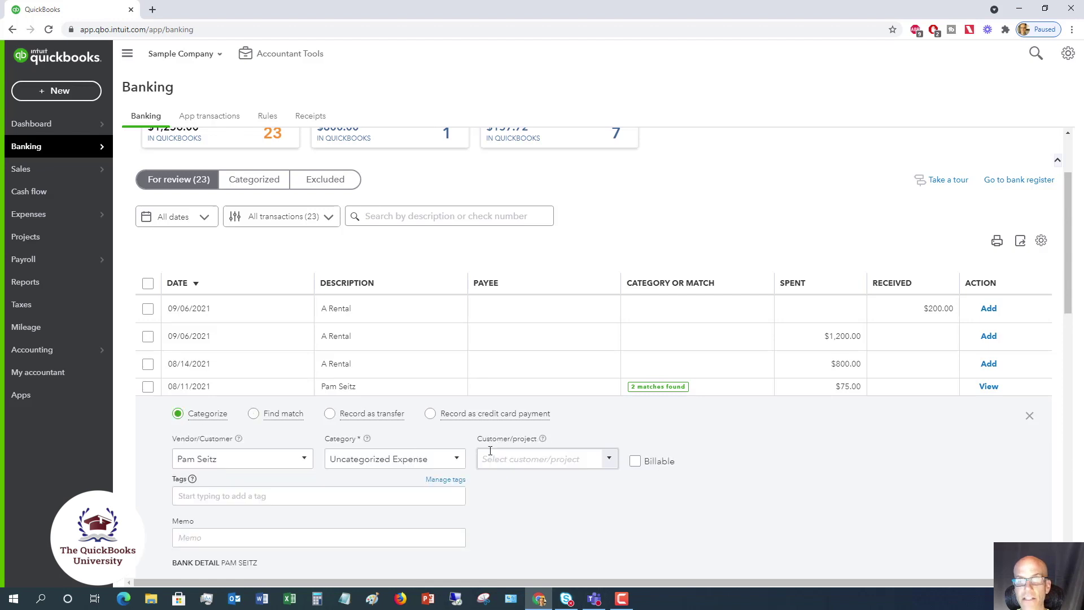